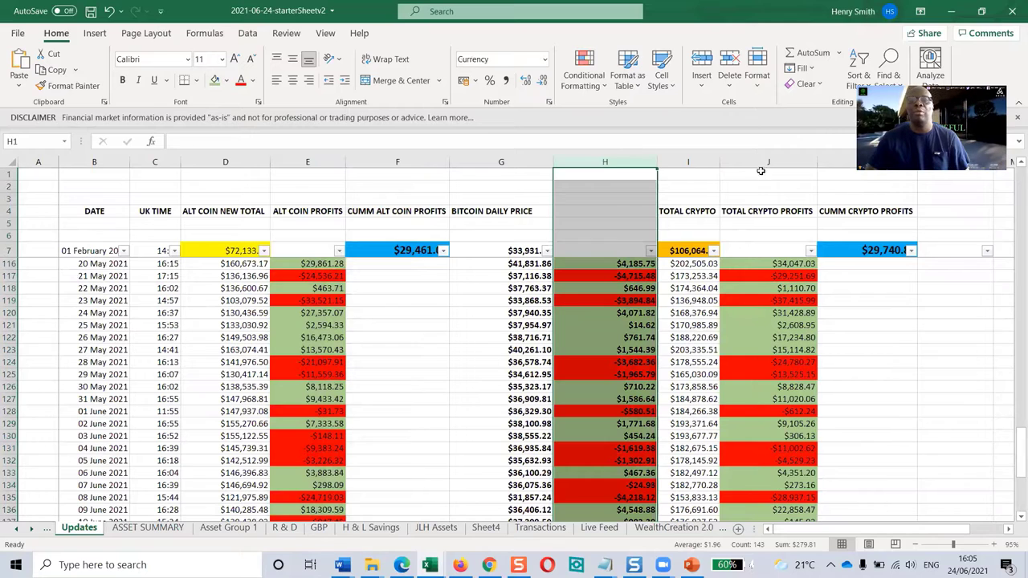
Examine the daily TOTAL CRYPTO PROFITS figures for June 2021, comparing the rows from 9 June to 18 June.
{"action": "left_click", "coordinate": [761, 173]}
{"action": "left_click", "coordinate": [763, 164]}
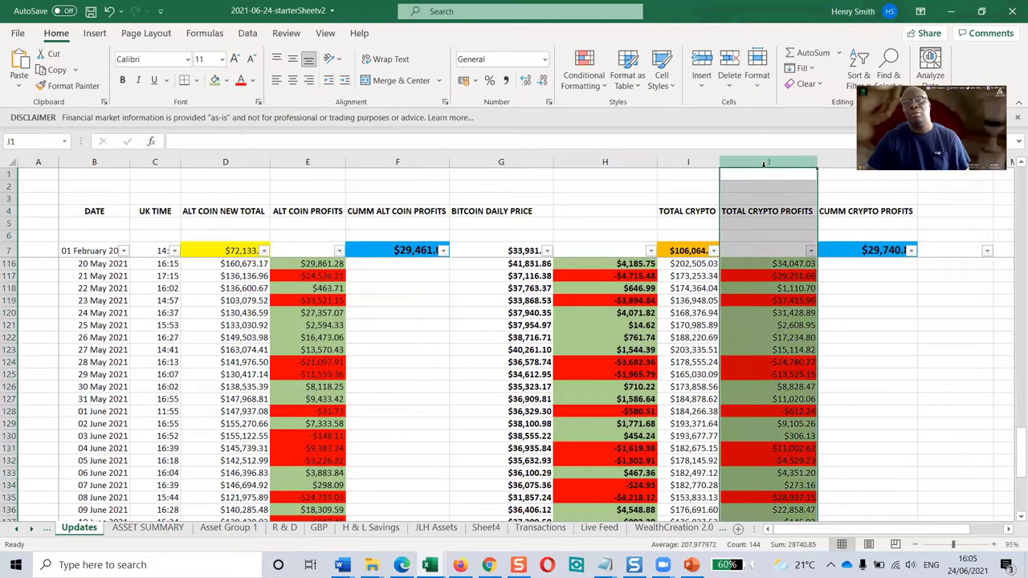
{"action": "scroll", "coordinate": [772, 374], "scroll_direction": "down", "scroll_amount": 5}
{"action": "left_click", "coordinate": [772, 373]}
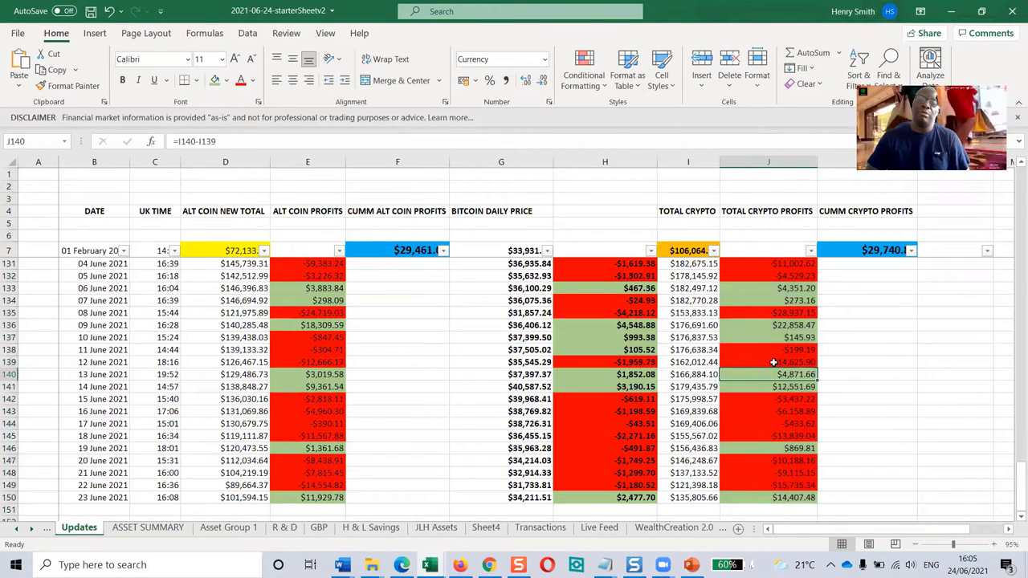
{"action": "left_click_drag", "start_coordinate": [778, 327], "coordinate": [778, 338]}
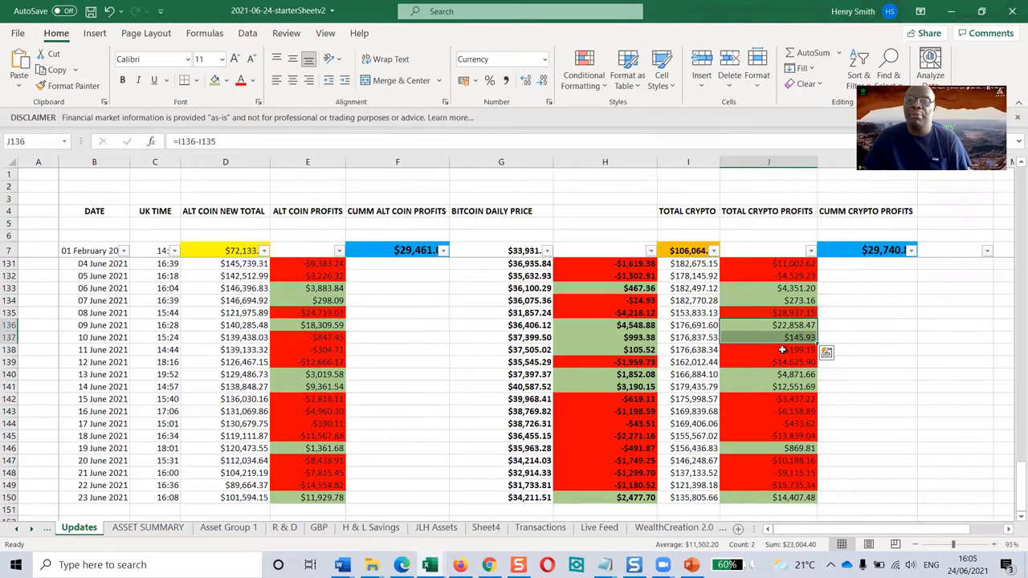
{"action": "left_click", "coordinate": [783, 350]}
{"action": "left_click", "coordinate": [780, 365]}
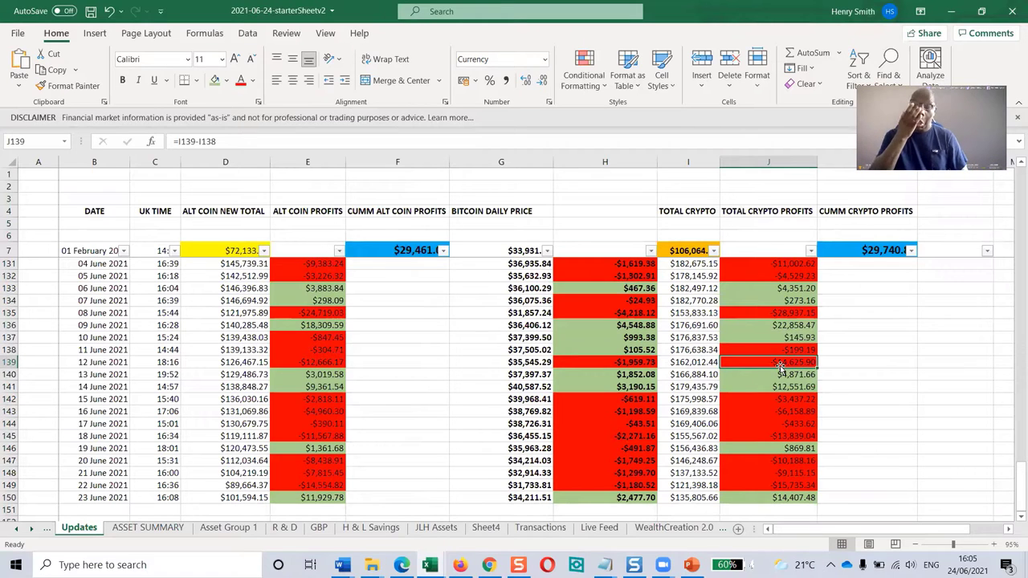
{"action": "left_click", "coordinate": [782, 375]}
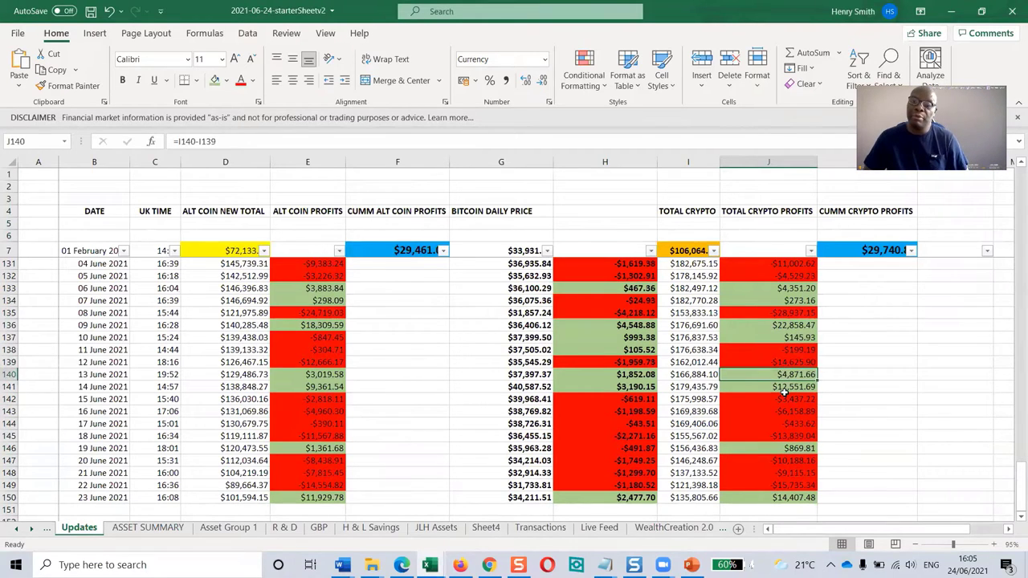
{"action": "left_click", "coordinate": [784, 389]}
{"action": "left_click_drag", "start_coordinate": [783, 402], "coordinate": [785, 438]}
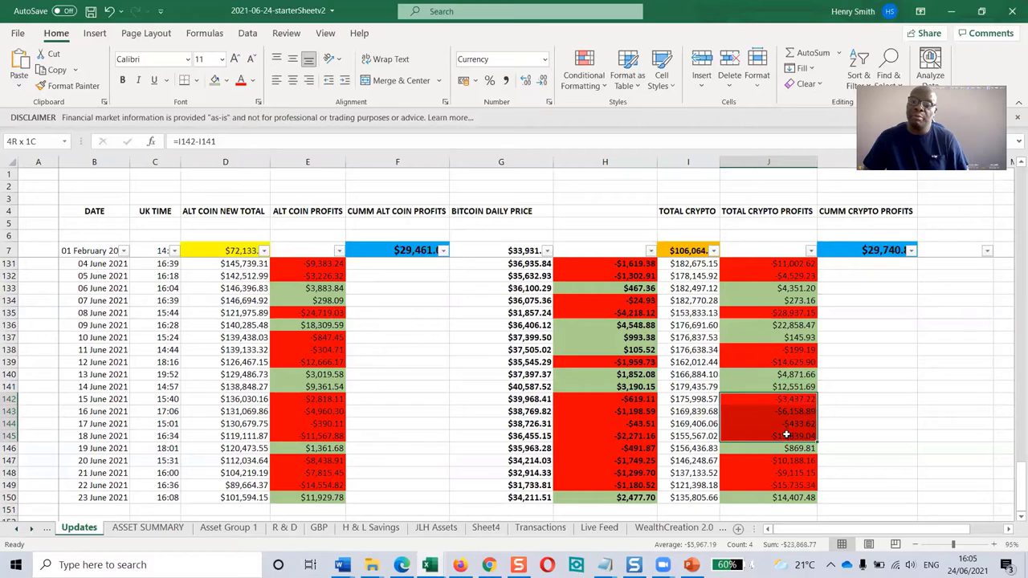
{"action": "scroll", "coordinate": [852, 455], "scroll_direction": "down", "scroll_amount": 2}
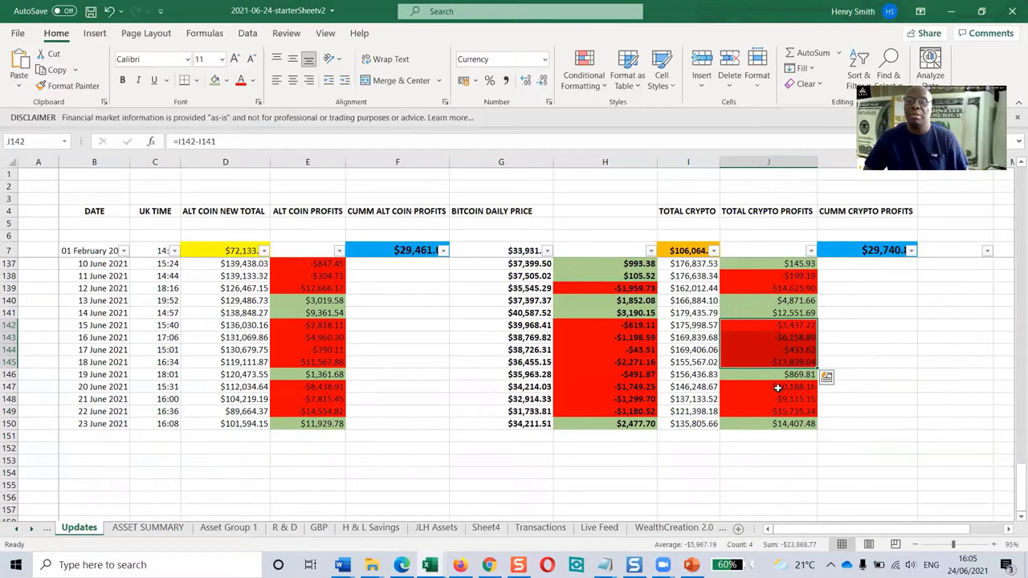
Examine the TOTAL CRYPTO PROFITS for 24 April to 1 May and 26 March to 3 April, back to the first February entry.
{"action": "scroll", "coordinate": [776, 387], "scroll_direction": "up", "scroll_amount": 18}
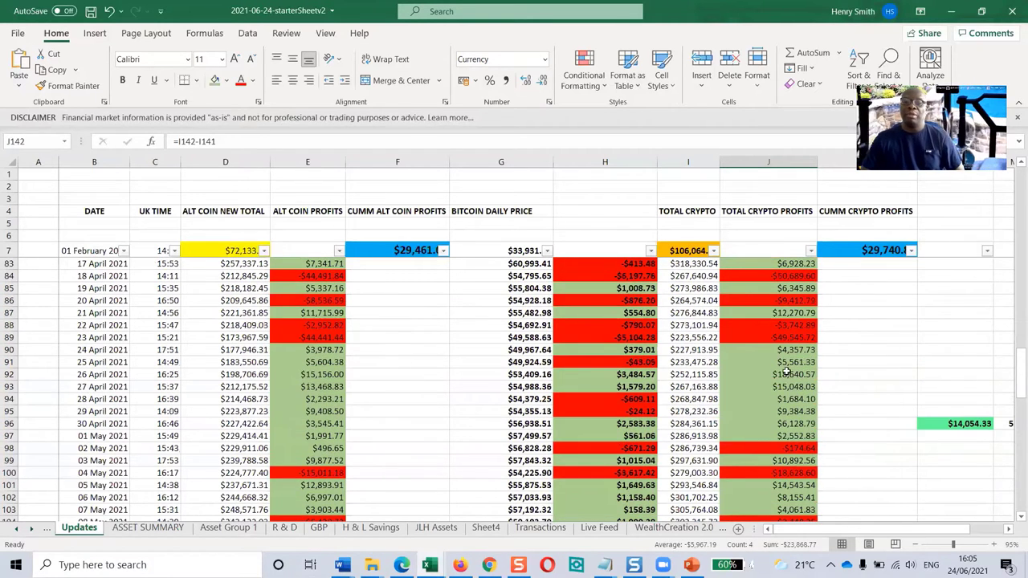
{"action": "left_click_drag", "start_coordinate": [800, 350], "coordinate": [802, 437]}
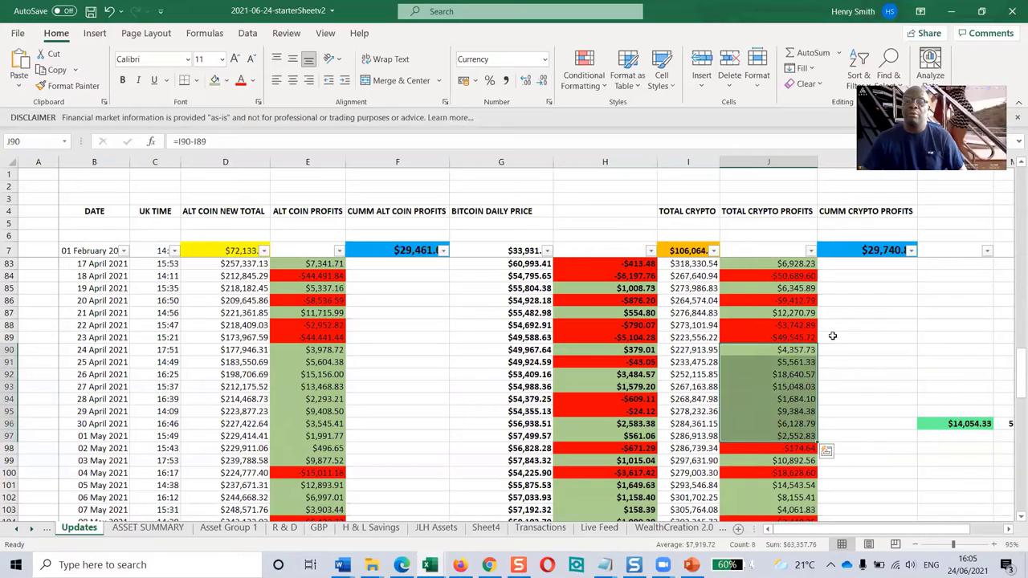
{"action": "scroll", "coordinate": [830, 333], "scroll_direction": "up", "scroll_amount": 5}
{"action": "scroll", "coordinate": [830, 332], "scroll_direction": "up", "scroll_amount": 4}
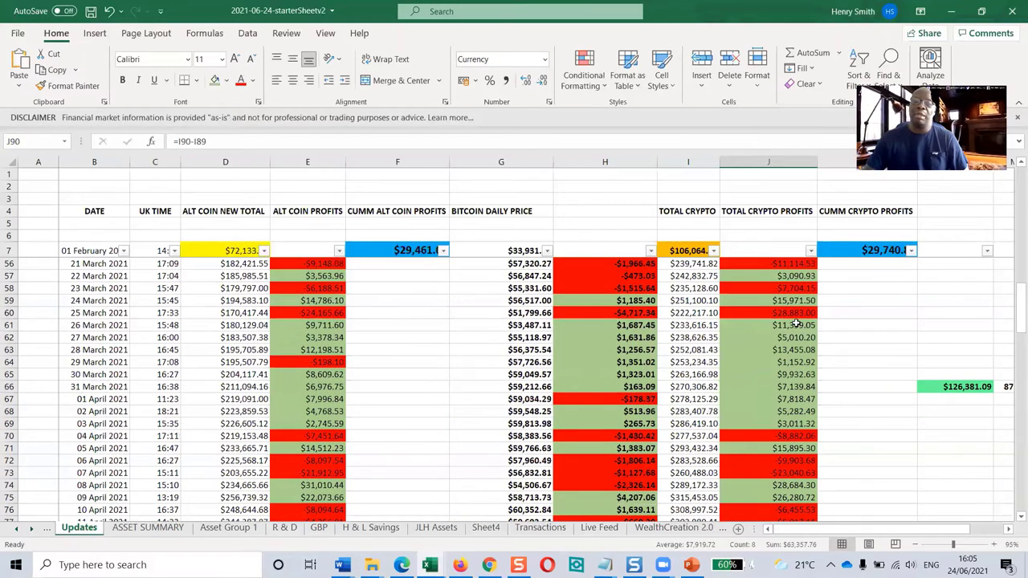
{"action": "left_click_drag", "start_coordinate": [798, 325], "coordinate": [801, 424]}
{"action": "scroll", "coordinate": [795, 333], "scroll_direction": "up", "scroll_amount": 6}
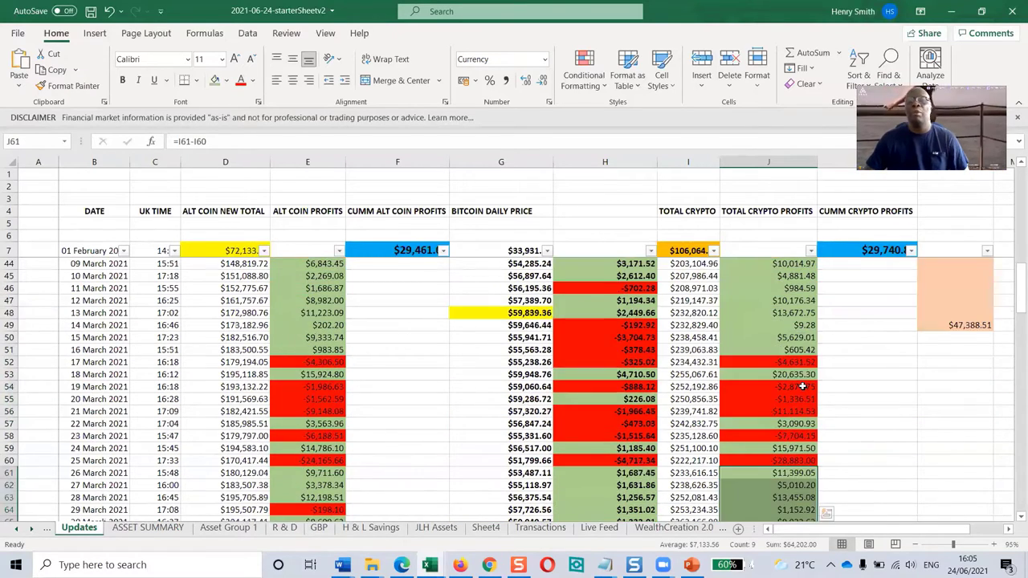
{"action": "left_click", "coordinate": [794, 337]}
{"action": "key", "text": "ctrl+Up"}
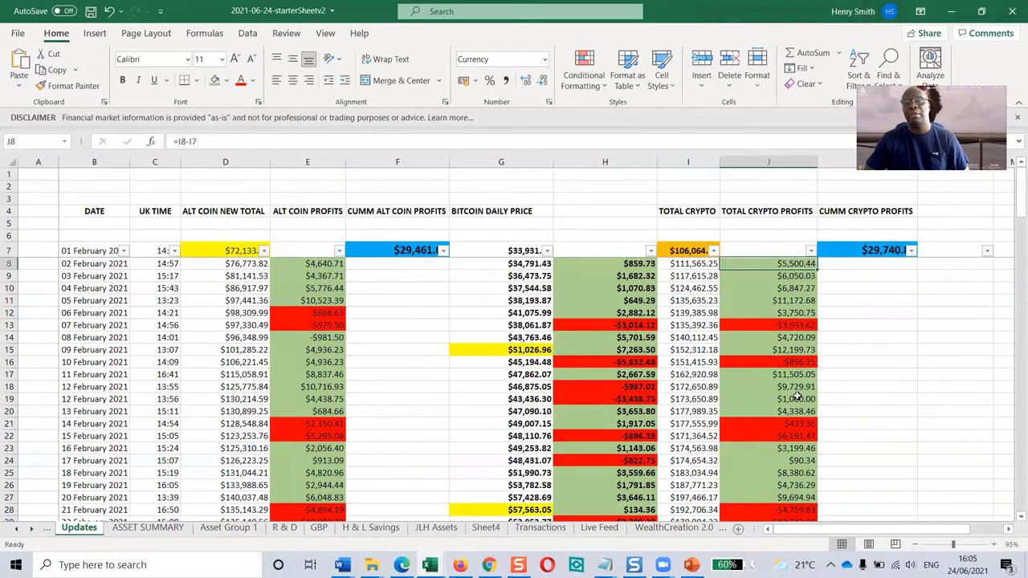
Enter the date 24/06/2021 in cell B151, the first empty row of the DATE column.
{"action": "scroll", "coordinate": [795, 397], "scroll_direction": "down", "scroll_amount": 1}
{"action": "scroll", "coordinate": [796, 397], "scroll_direction": "down", "scroll_amount": 2}
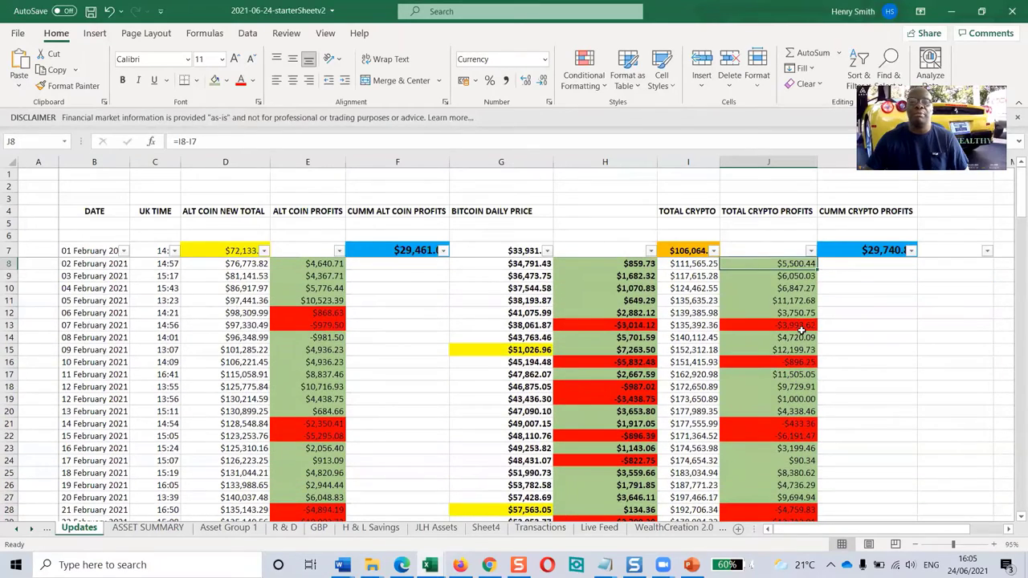
{"action": "left_click", "coordinate": [854, 340]}
{"action": "scroll", "coordinate": [858, 365], "scroll_direction": "down", "scroll_amount": 18}
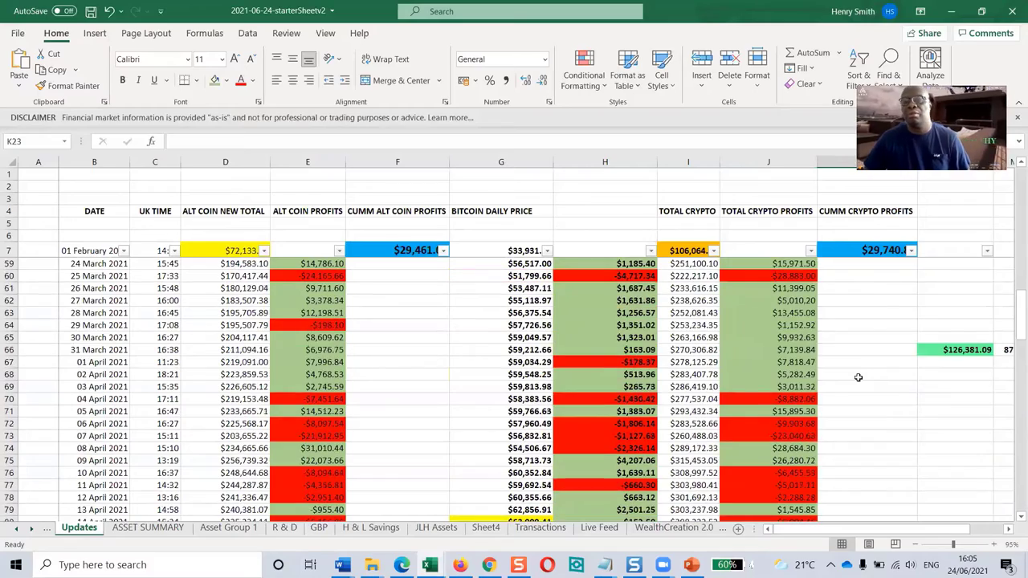
{"action": "scroll", "coordinate": [849, 399], "scroll_direction": "down", "scroll_amount": 16}
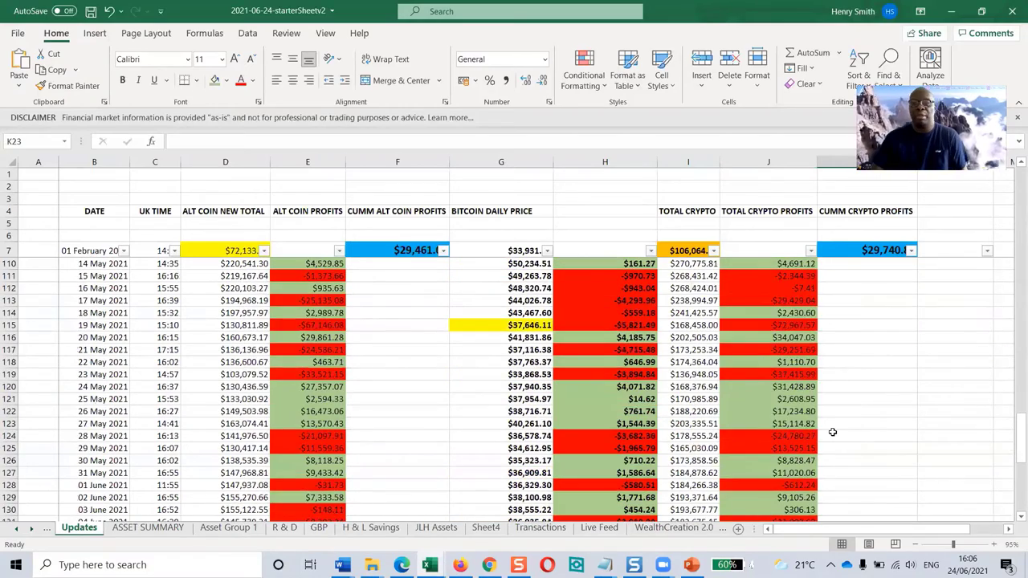
{"action": "scroll", "coordinate": [831, 431], "scroll_direction": "down", "scroll_amount": 7}
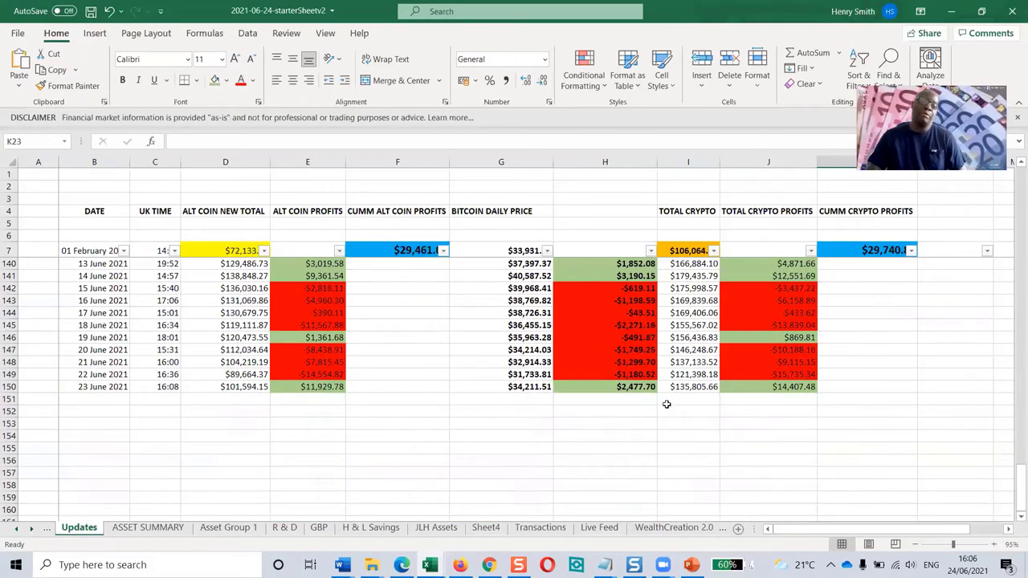
{"action": "left_click", "coordinate": [100, 399]}
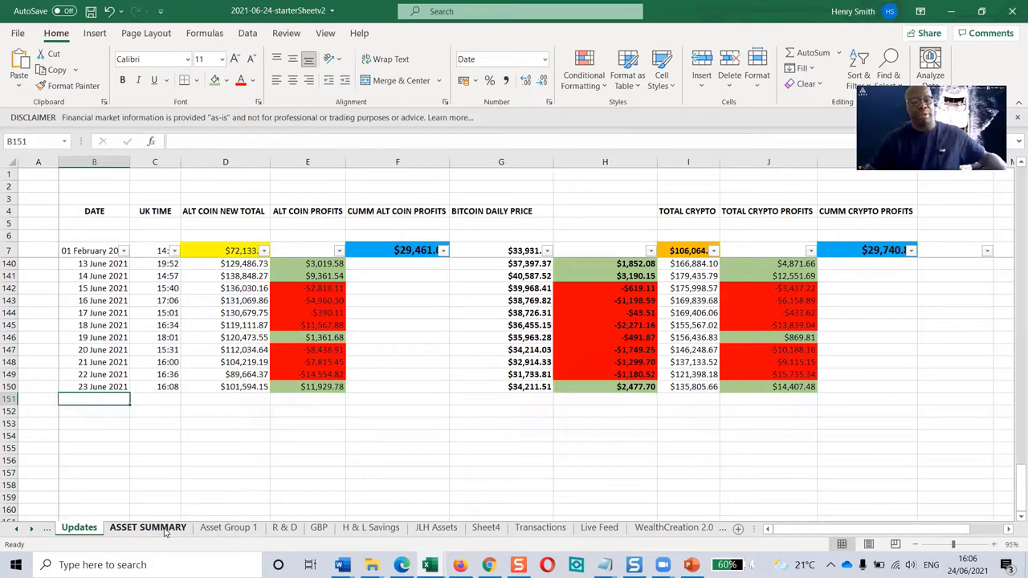
{"action": "key", "text": "ctrl+semicolon"}
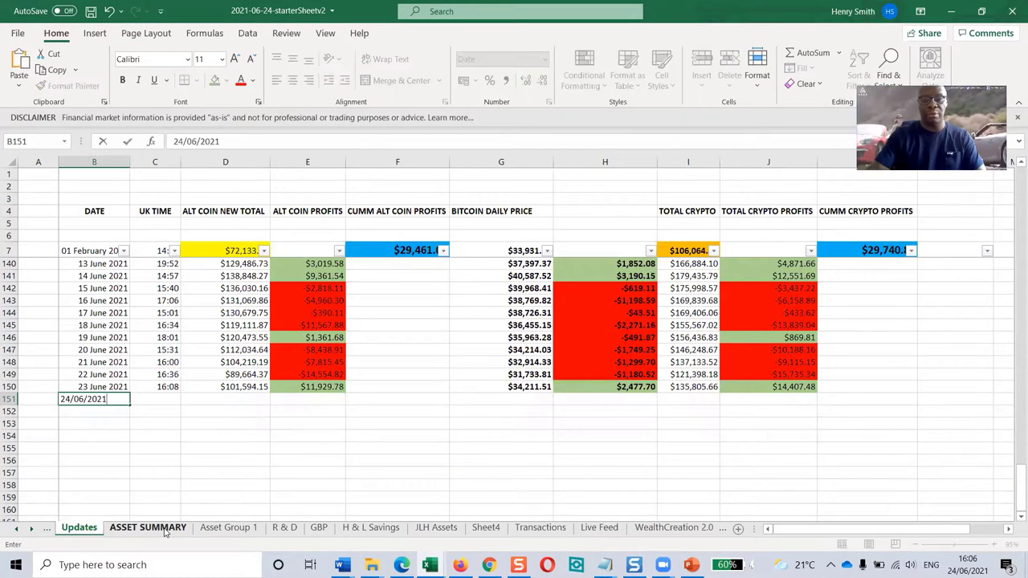
{"action": "key", "text": "Return"}
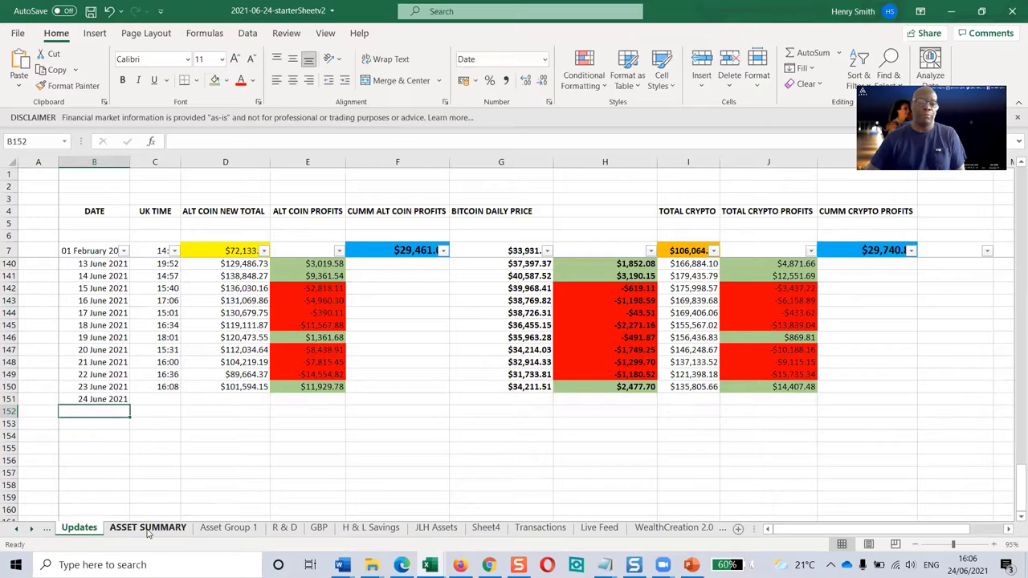
Look up the current ALT COINS dollar value on the ASSET SUMMARY sheet.
{"action": "left_click", "coordinate": [148, 527]}
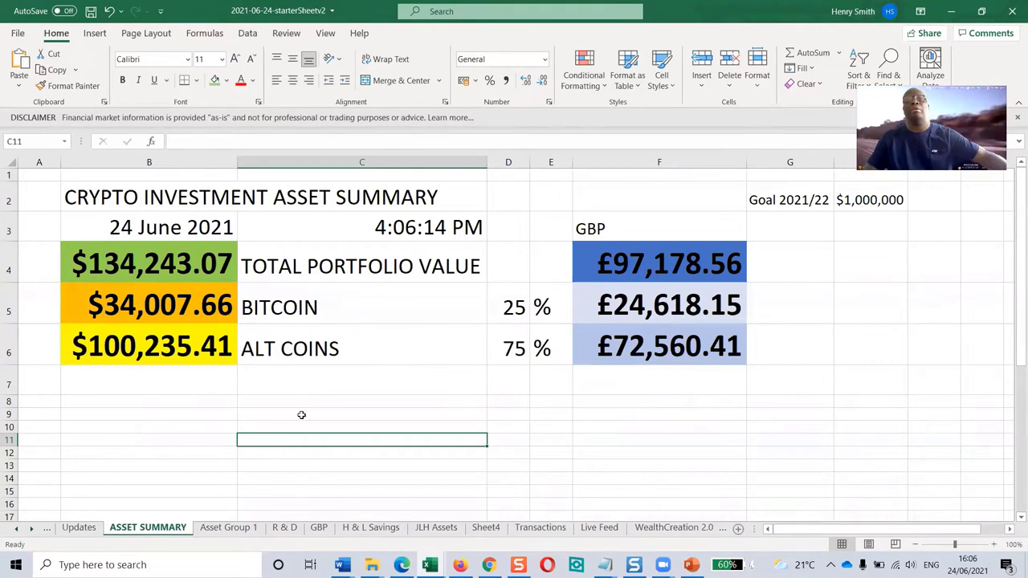
{"action": "left_click", "coordinate": [8, 345]}
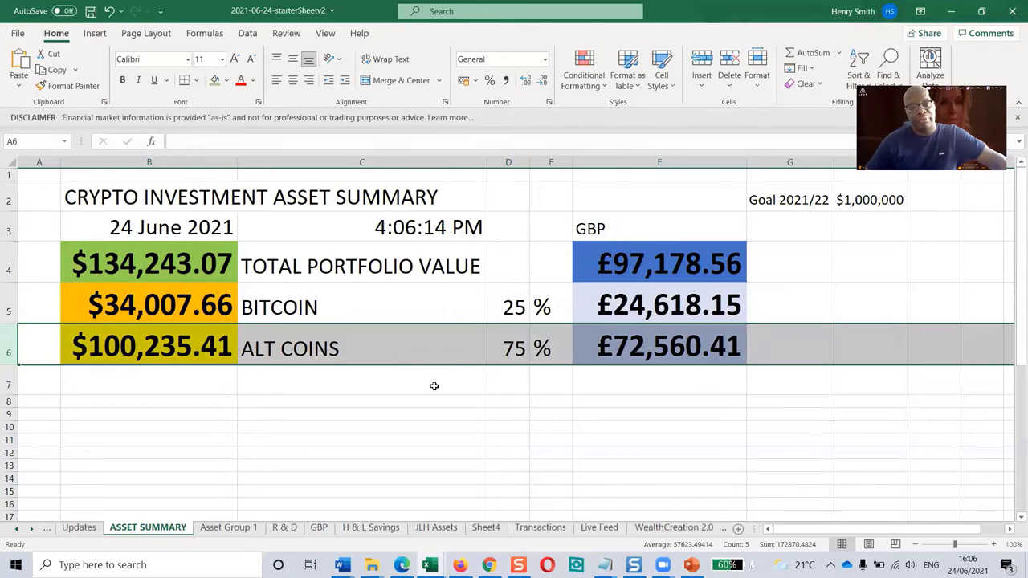
{"action": "left_click", "coordinate": [433, 386]}
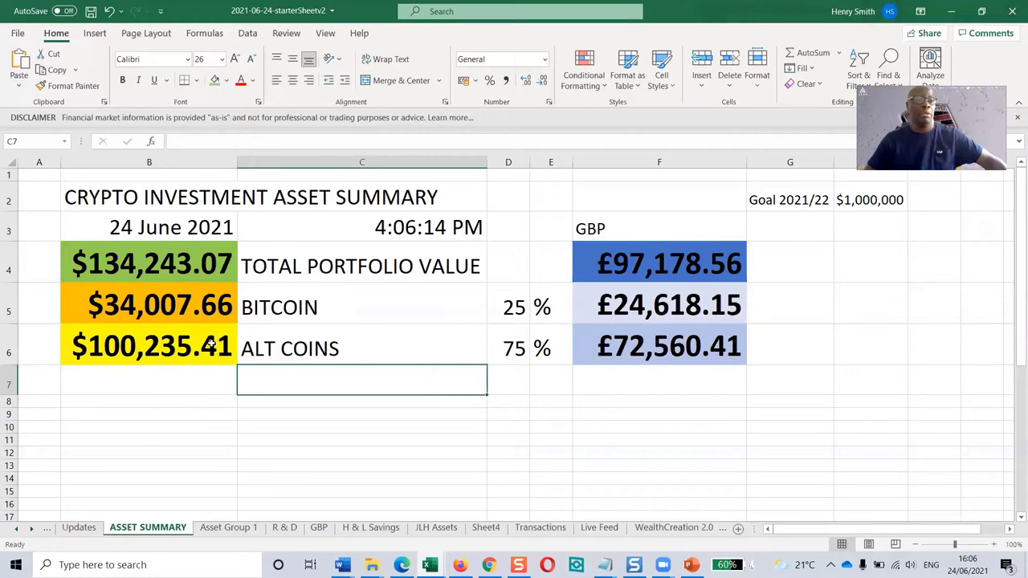
{"action": "left_click", "coordinate": [147, 350]}
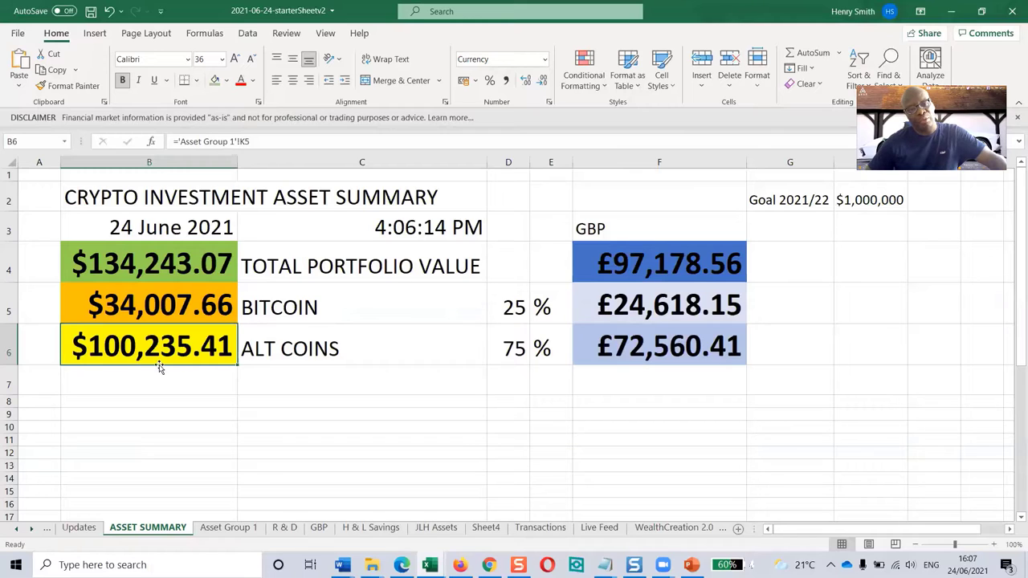
Record the UK time 16:07 and the alt coin new total 100235.41 in the 24 June row of the Updates sheet.
{"action": "left_click", "coordinate": [89, 528]}
{"action": "left_click", "coordinate": [166, 401]}
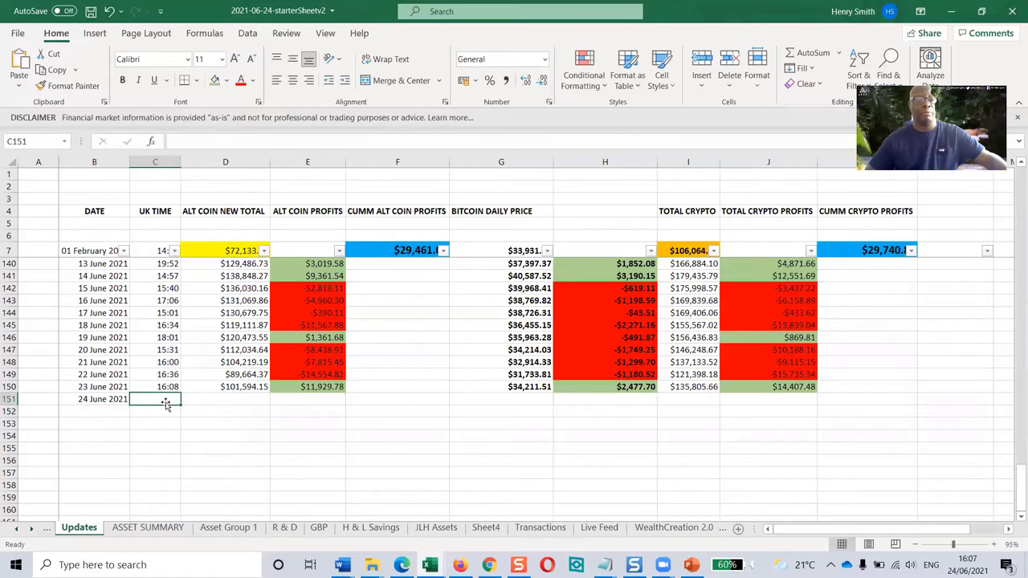
{"action": "key", "text": "ctrl+shift+semicolon"}
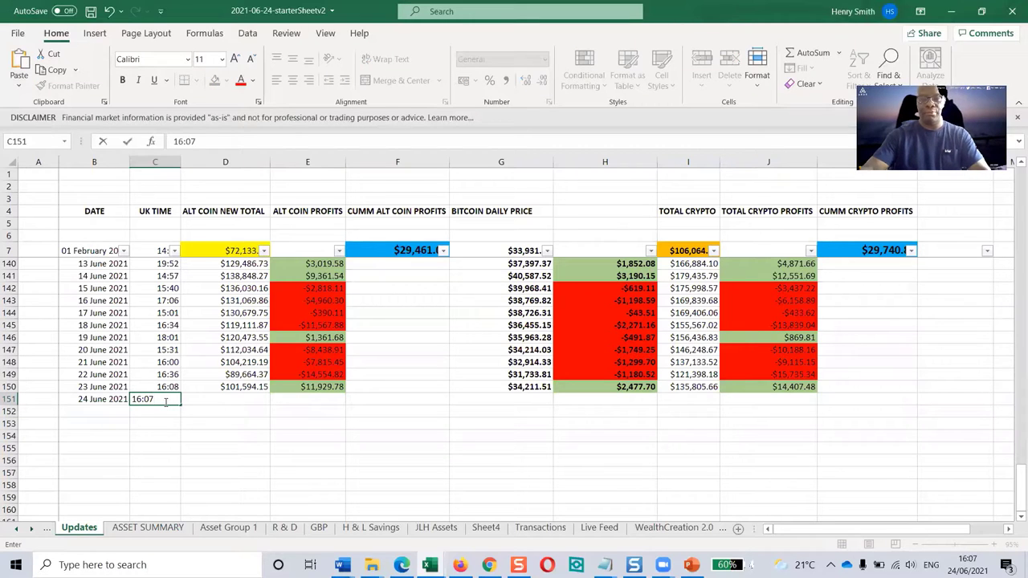
{"action": "key", "text": "Tab"}
{"action": "type", "text": "100"}
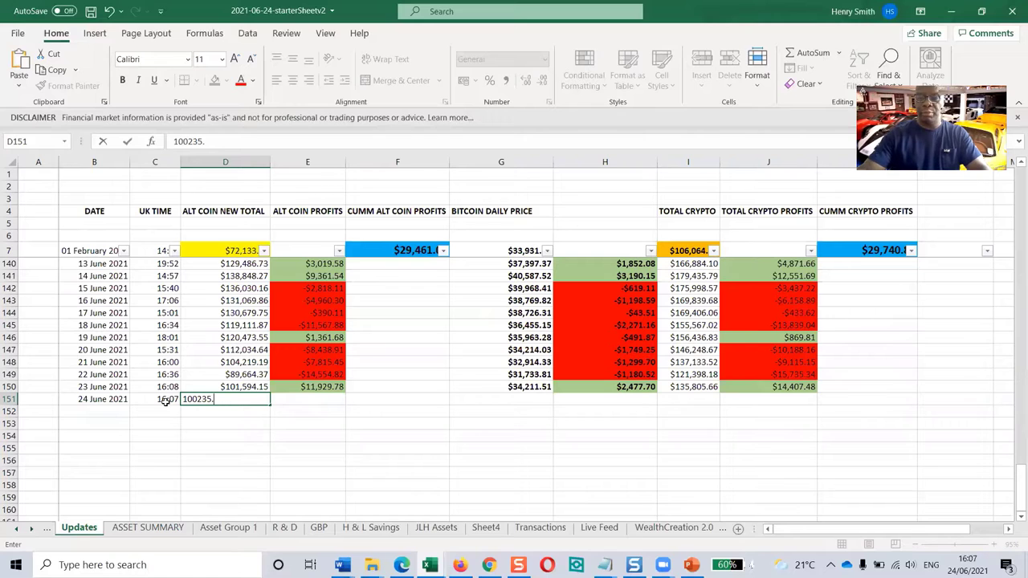
{"action": "key", "text": "Return"}
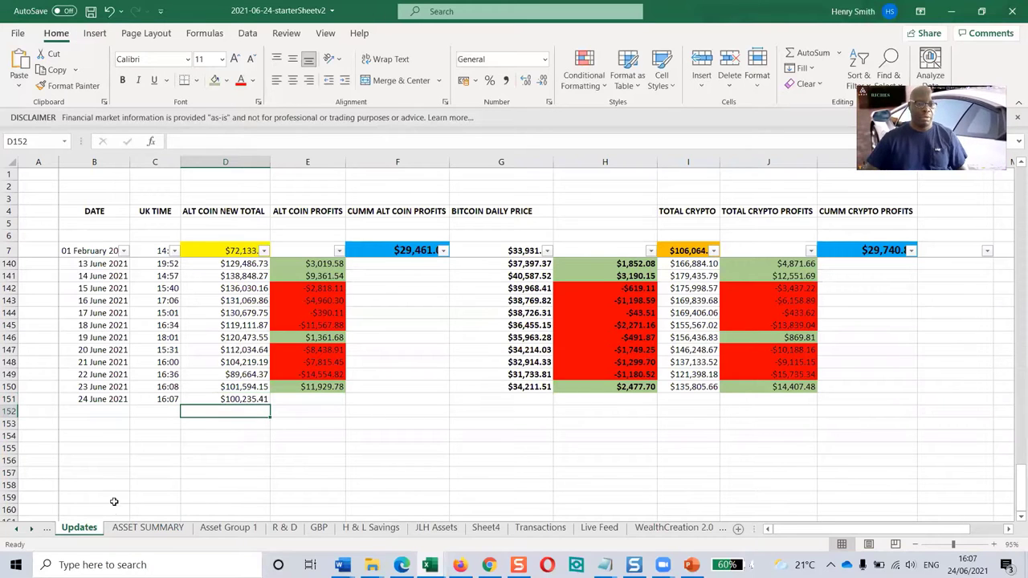
Copy the ALT COIN PROFITS formula from the 23 June row down to the 24 June row on the Updates sheet.
{"action": "left_click", "coordinate": [158, 529]}
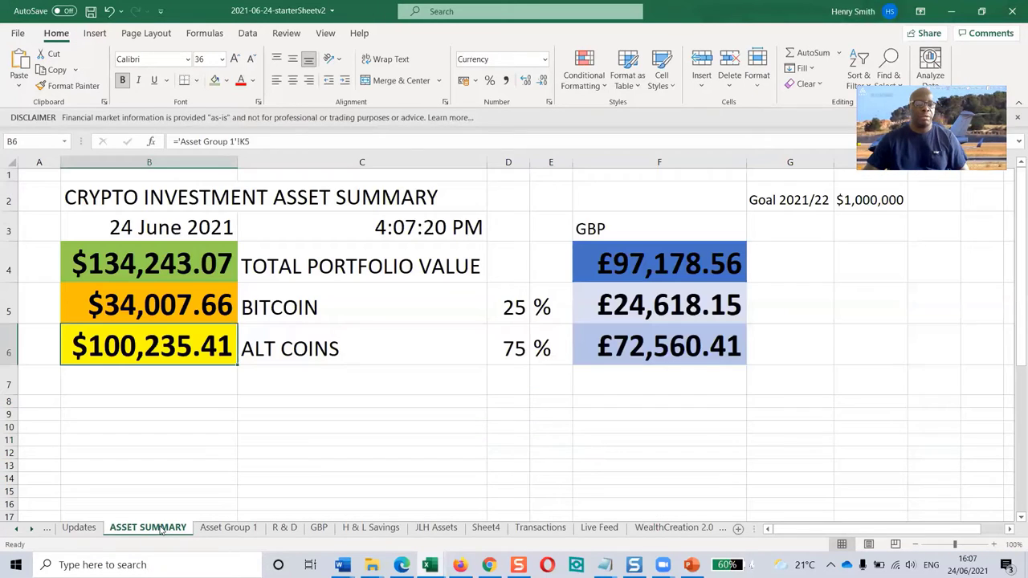
{"action": "left_click", "coordinate": [84, 529]}
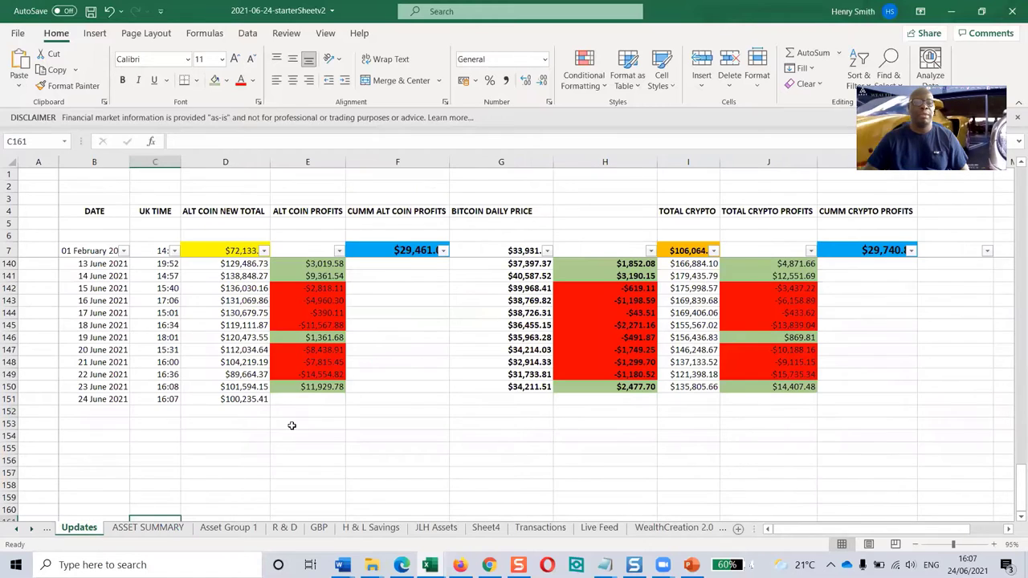
{"action": "left_click", "coordinate": [310, 399]}
{"action": "left_click", "coordinate": [330, 388]}
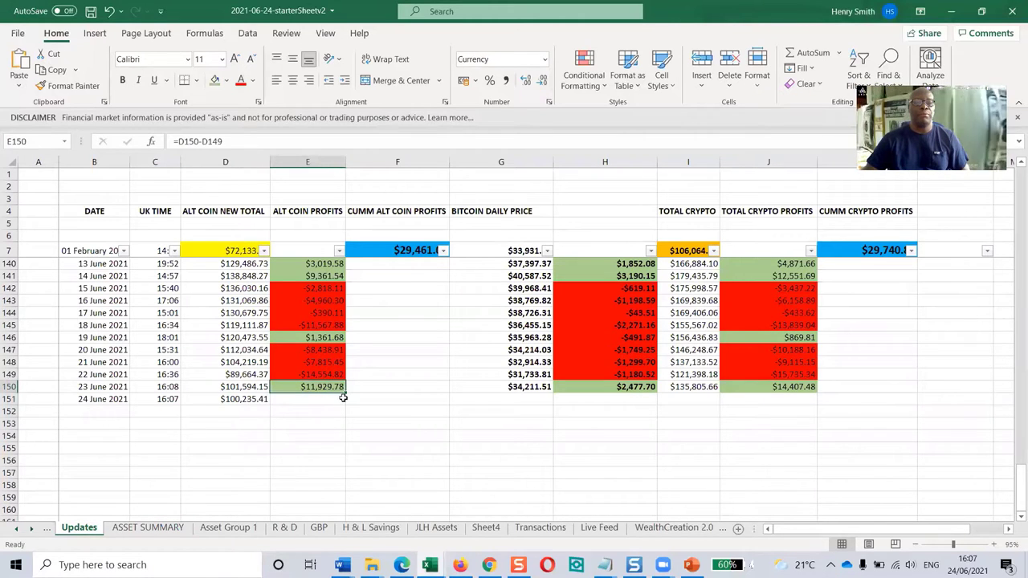
{"action": "left_click_drag", "start_coordinate": [346, 390], "coordinate": [343, 406]}
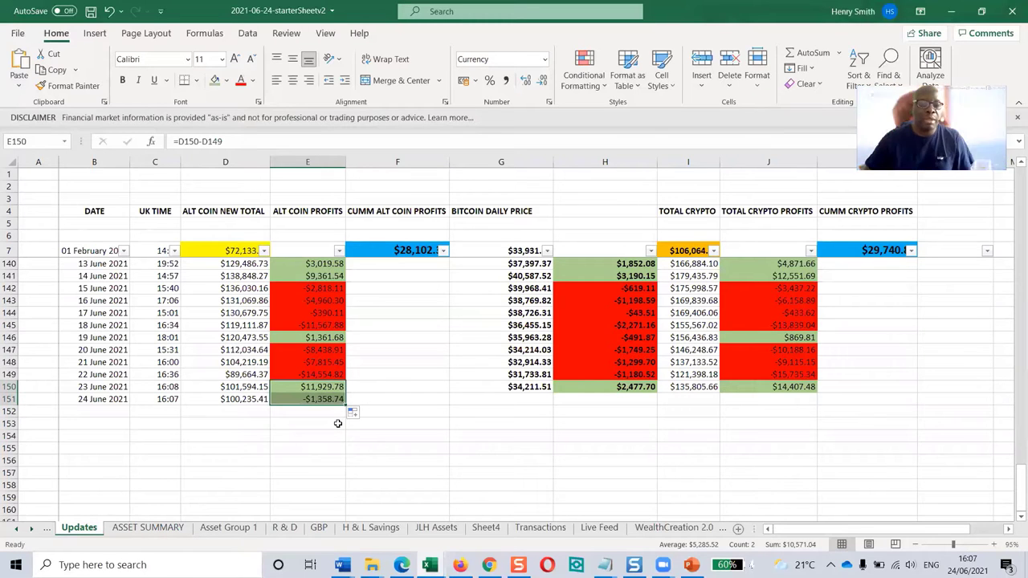
Fill the 24 June ALT COIN PROFITS cell with the standard red colour to mark a loss.
{"action": "left_click", "coordinate": [325, 400]}
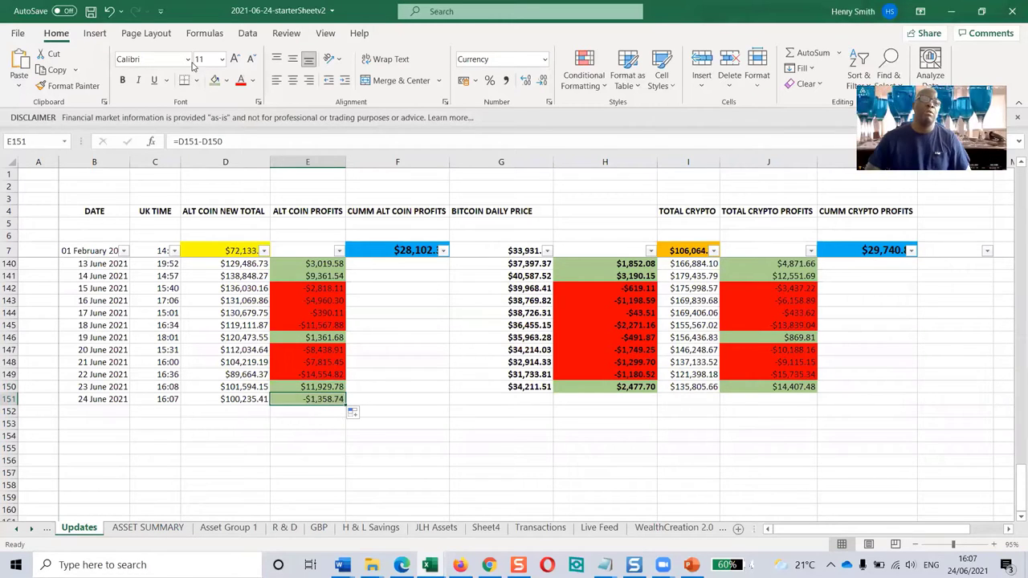
{"action": "left_click", "coordinate": [226, 80]}
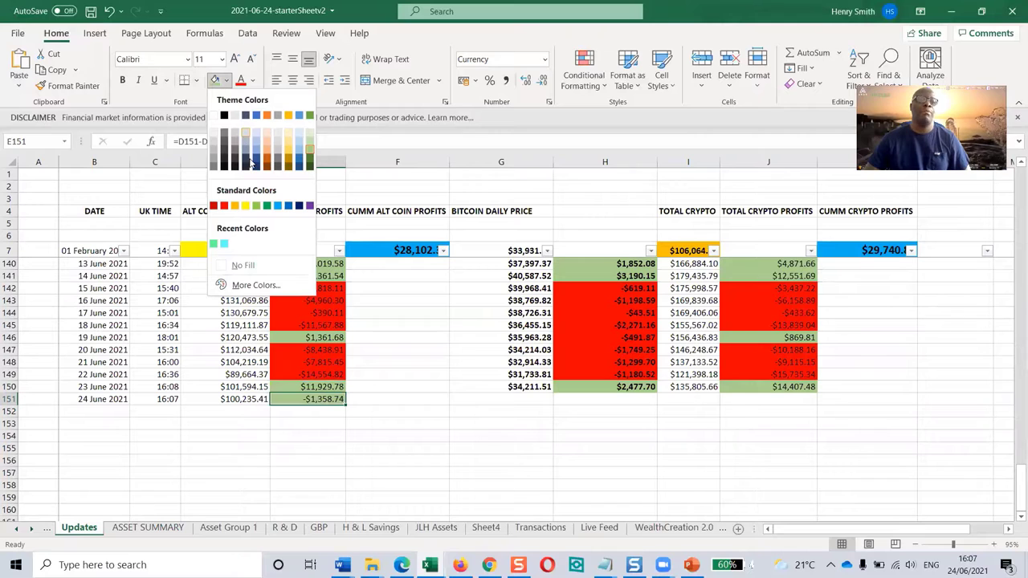
{"action": "left_click", "coordinate": [224, 205]}
{"action": "left_click", "coordinate": [447, 478]}
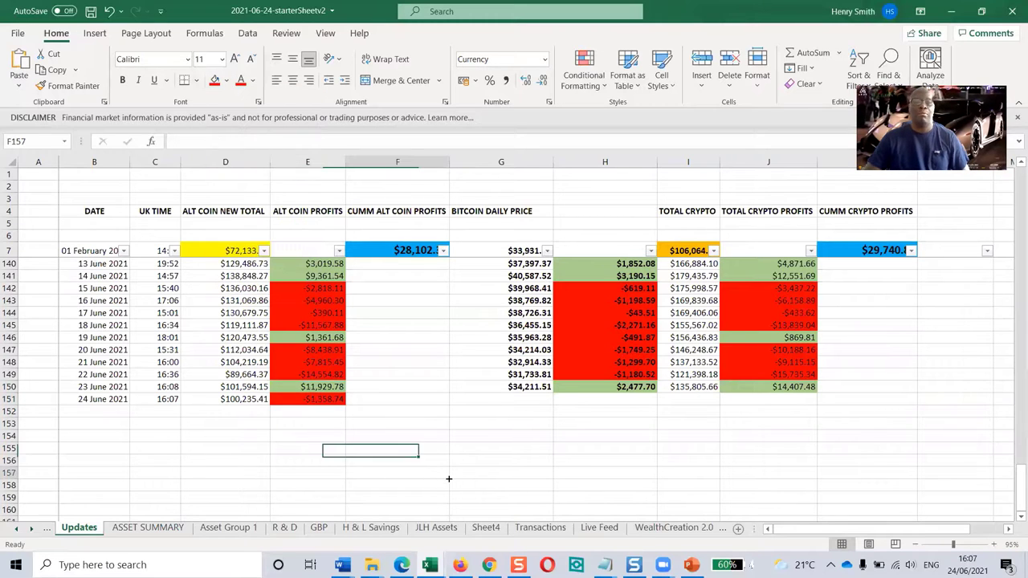
Record the total portfolio value 134243.07 from ASSET SUMMARY as TOTAL CRYPTO in the 24 June row of Updates, and check it against the summary.
{"action": "left_click", "coordinate": [682, 401]}
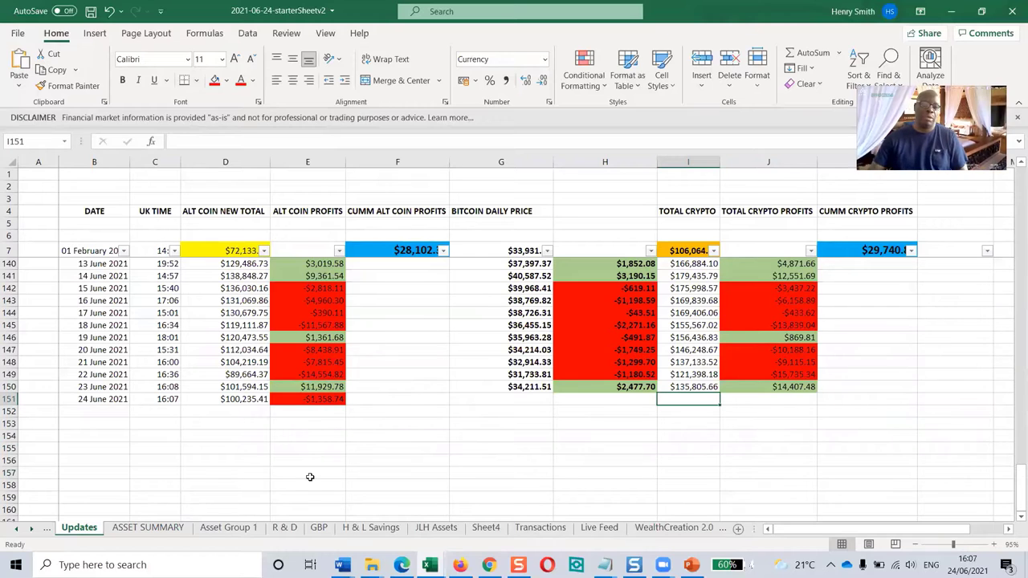
{"action": "left_click", "coordinate": [149, 528]}
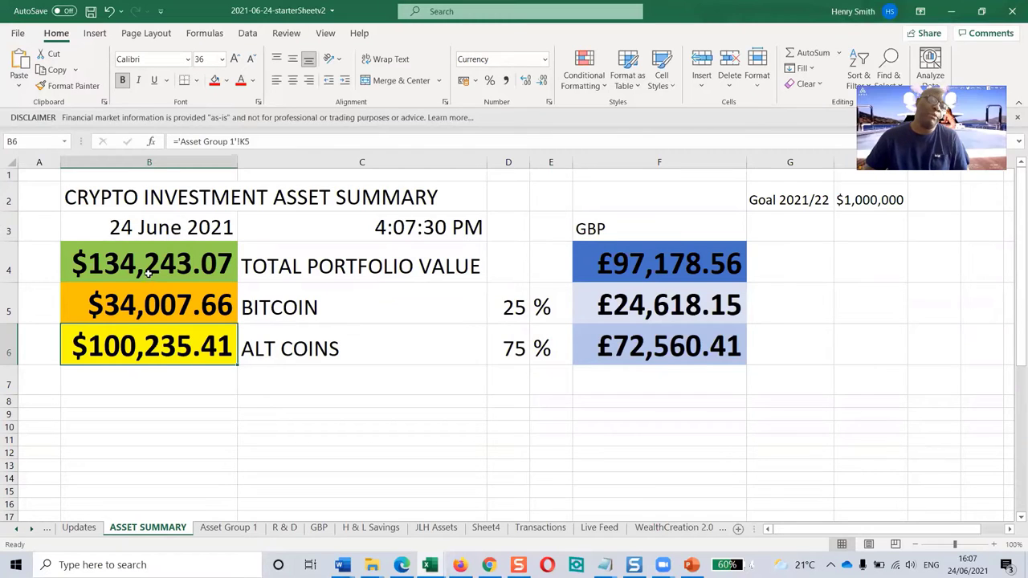
{"action": "left_click", "coordinate": [80, 527]}
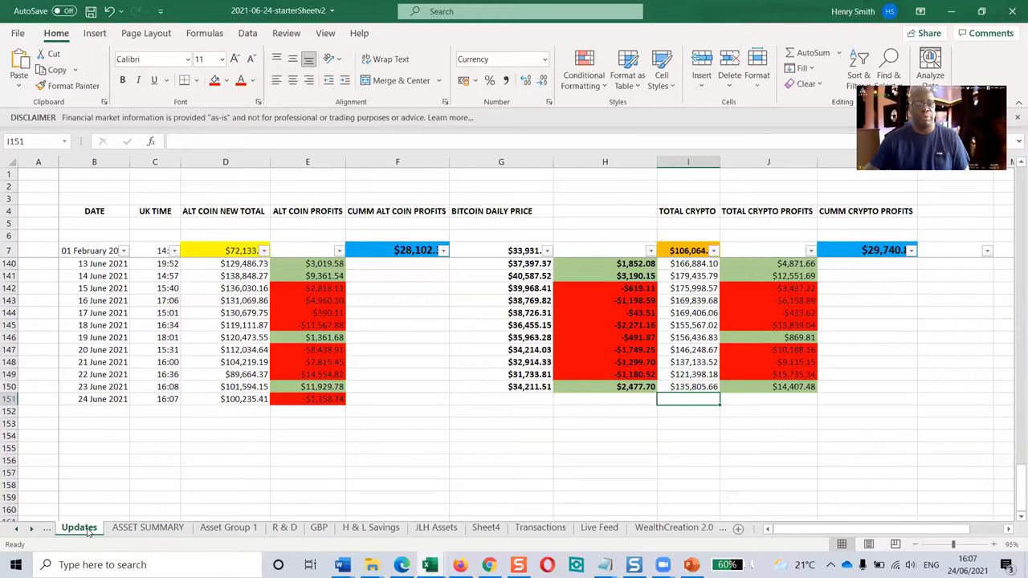
{"action": "type", "text": "134243.07"}
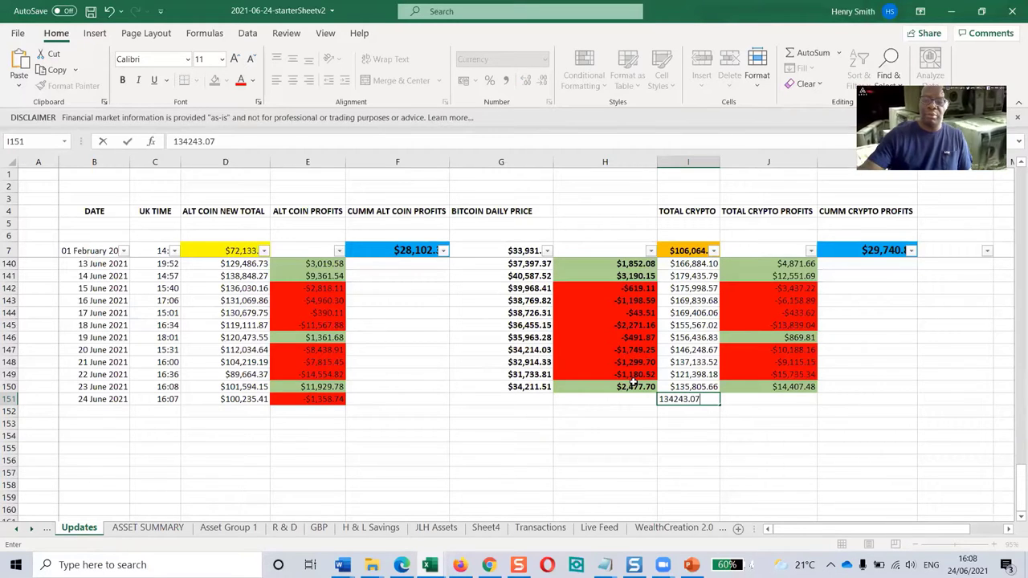
{"action": "key", "text": "Return"}
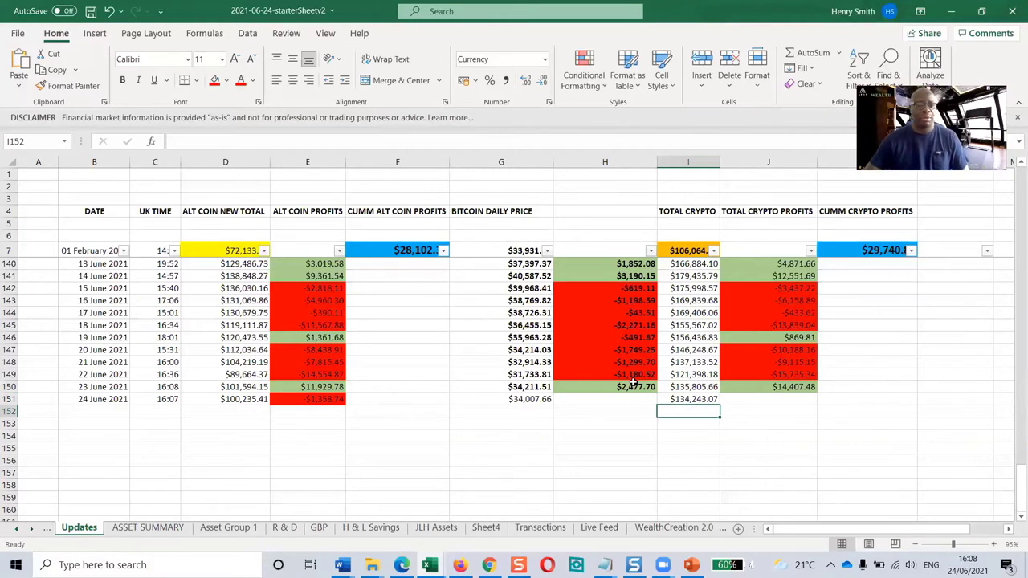
{"action": "left_click", "coordinate": [148, 528]}
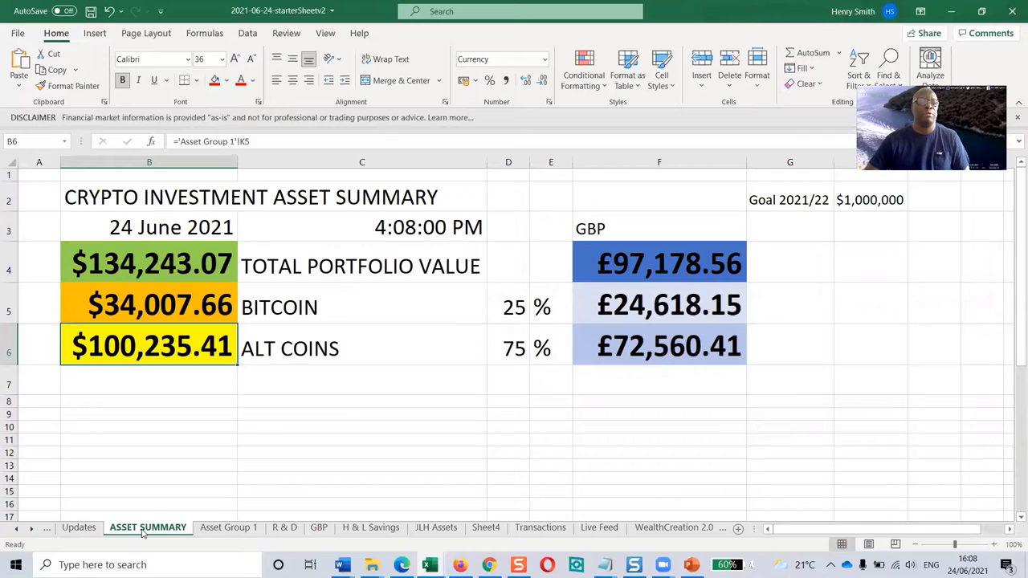
{"action": "left_click", "coordinate": [79, 527]}
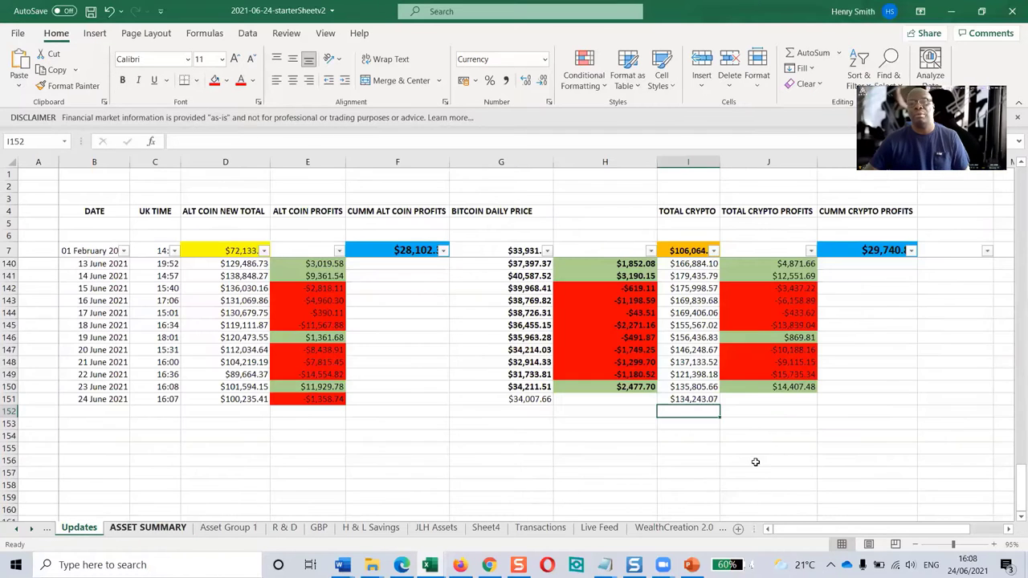
Copy the TOTAL CRYPTO PROFITS formula from the 23 June row to the 24 June row and fill the new cell red.
{"action": "left_click", "coordinate": [775, 387]}
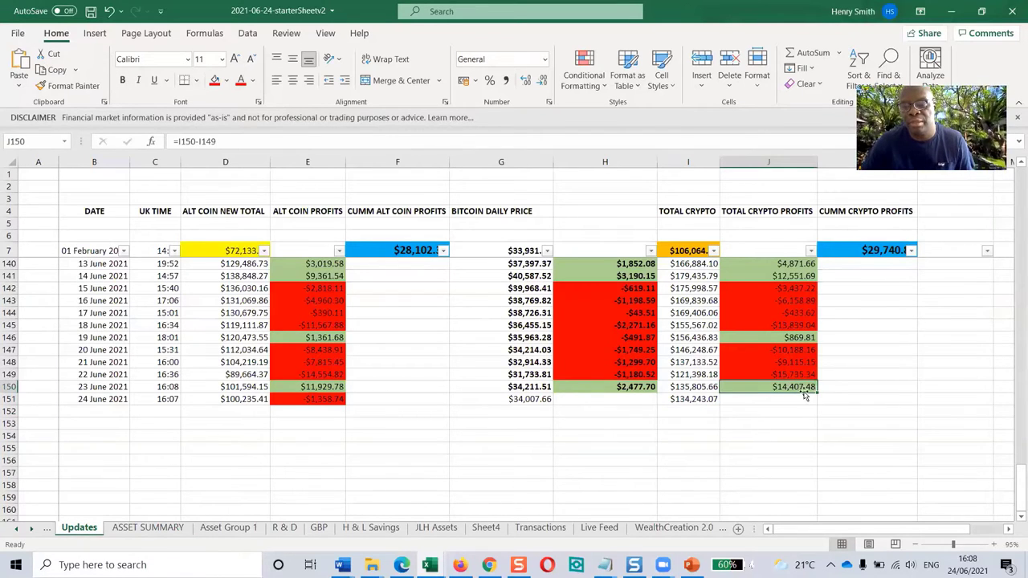
{"action": "left_click_drag", "start_coordinate": [818, 391], "coordinate": [817, 403]}
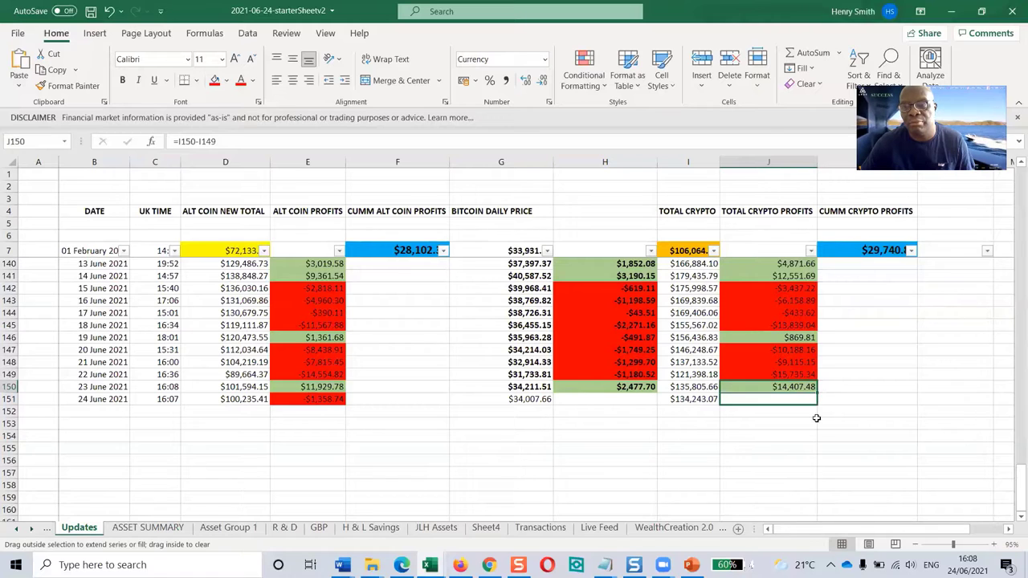
{"action": "left_click", "coordinate": [795, 400]}
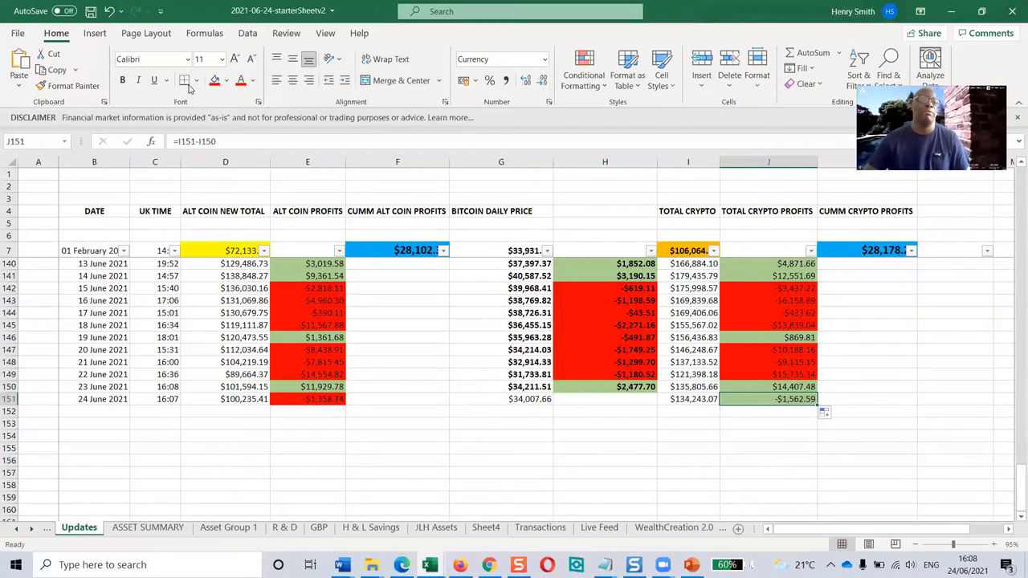
Copy the daily bitcoin change formula in column H from the 23 June row down to the 24 June row.
{"action": "left_click", "coordinate": [633, 399]}
{"action": "left_click", "coordinate": [634, 387]}
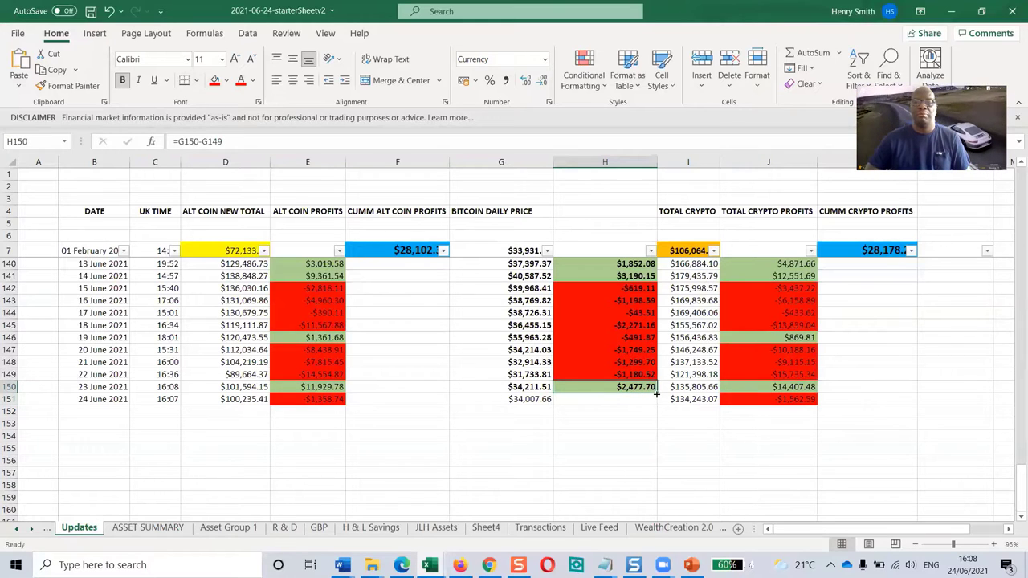
{"action": "left_click_drag", "start_coordinate": [657, 392], "coordinate": [643, 414]}
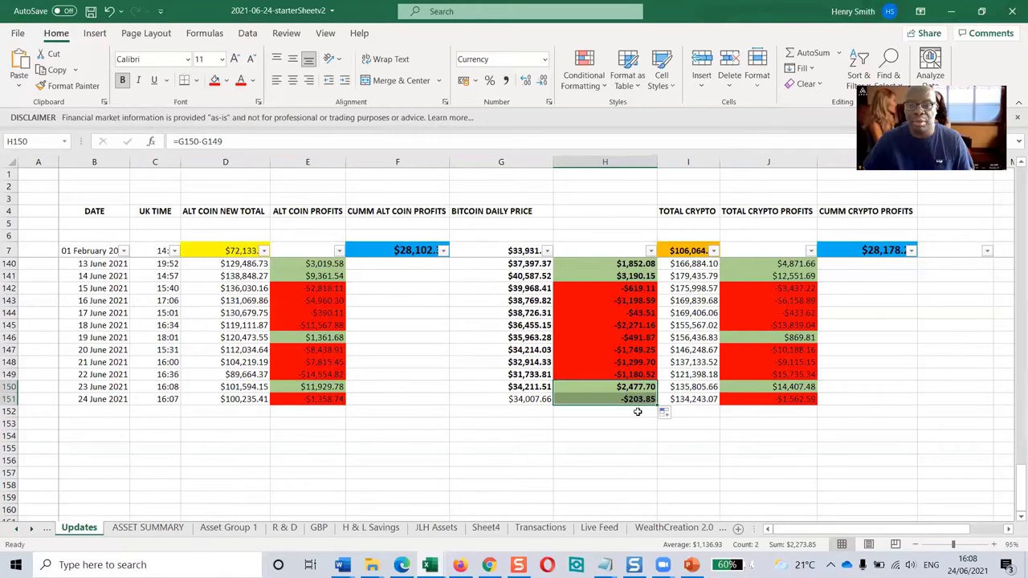
{"action": "left_click", "coordinate": [634, 399]}
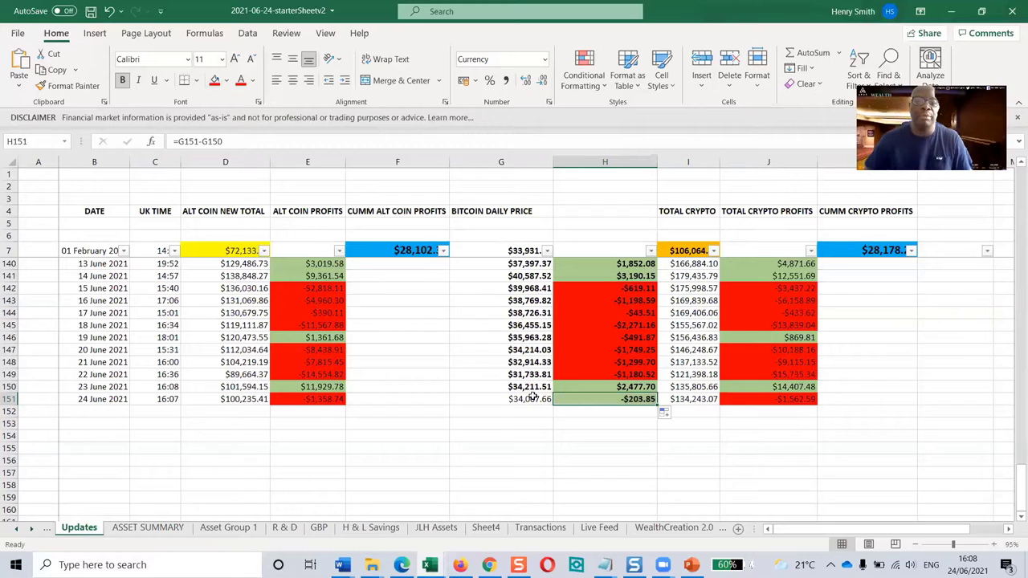
Make the 24 June BITCOIN DAILY PRICE value bold and save the workbook.
{"action": "left_click", "coordinate": [531, 399]}
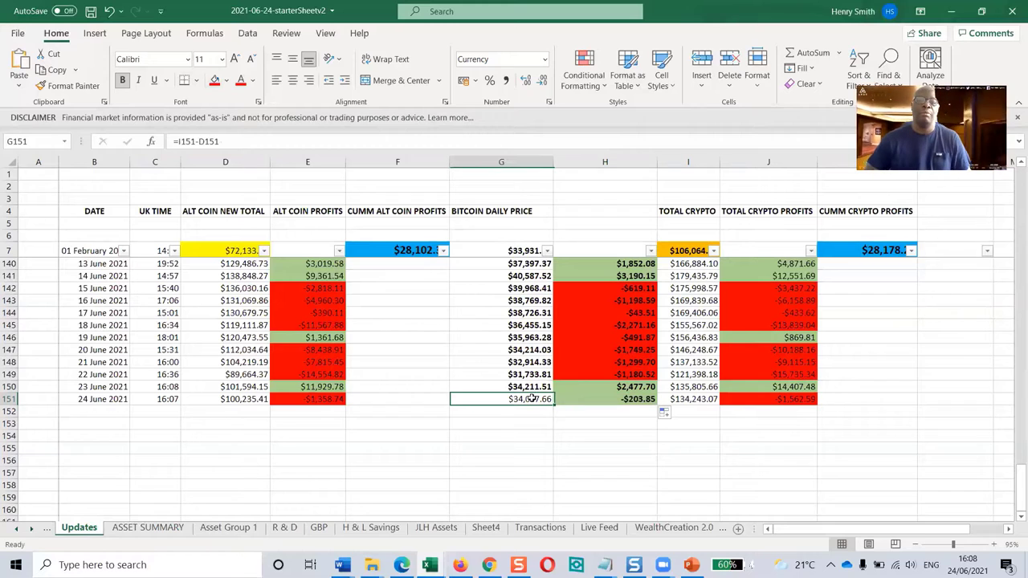
{"action": "left_click", "coordinate": [122, 80]}
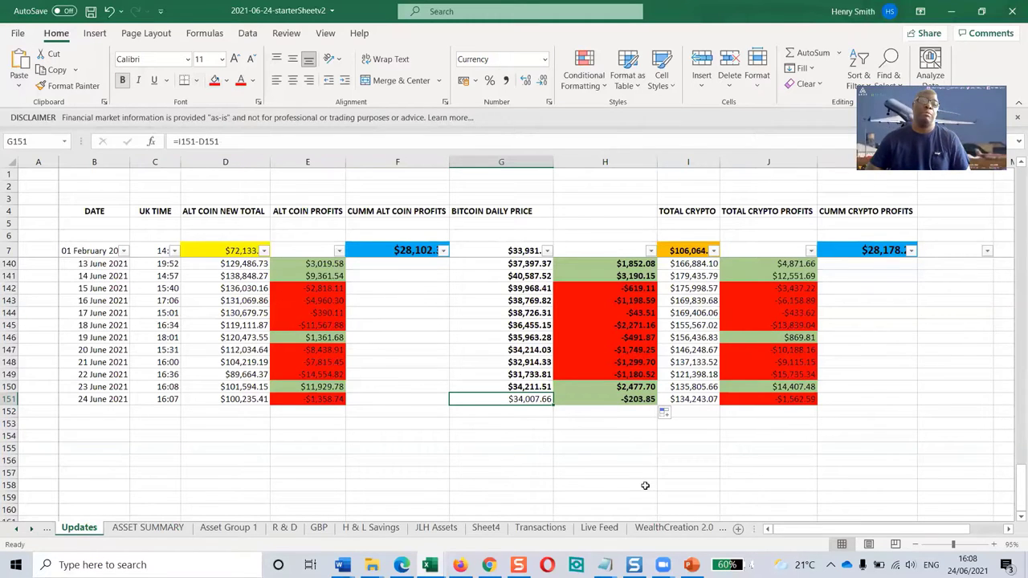
{"action": "left_click", "coordinate": [703, 464]}
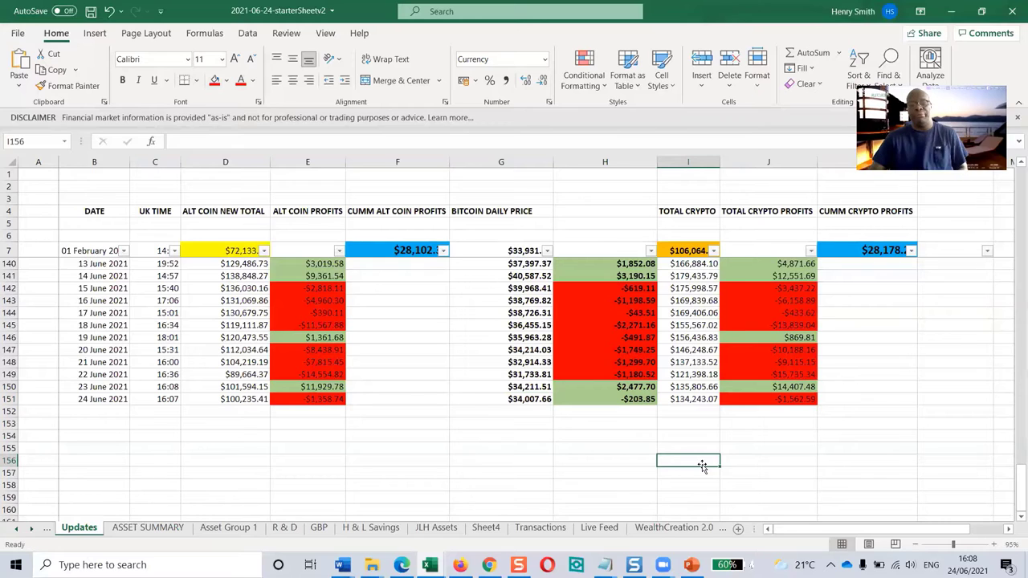
{"action": "left_click", "coordinate": [91, 11]}
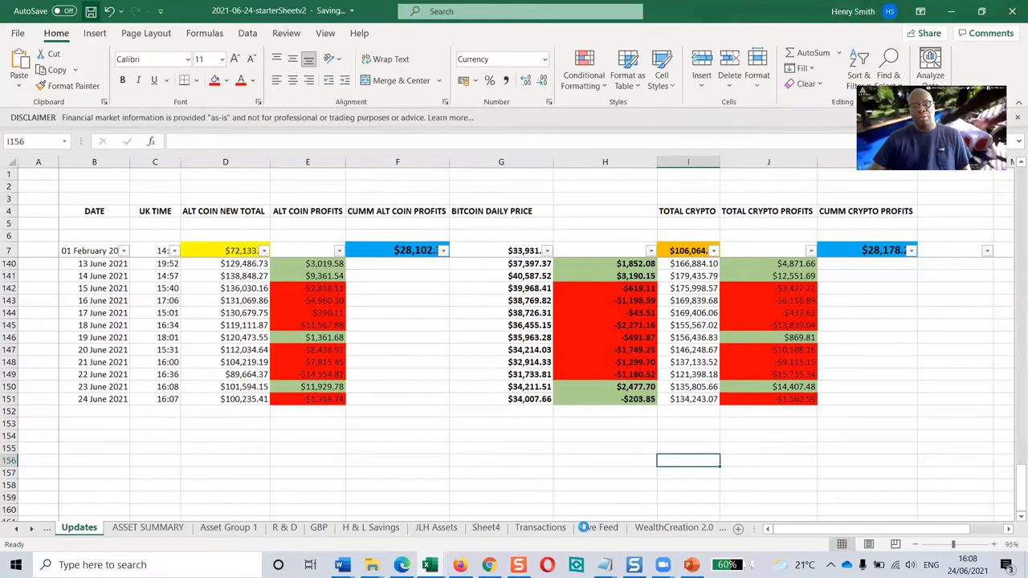